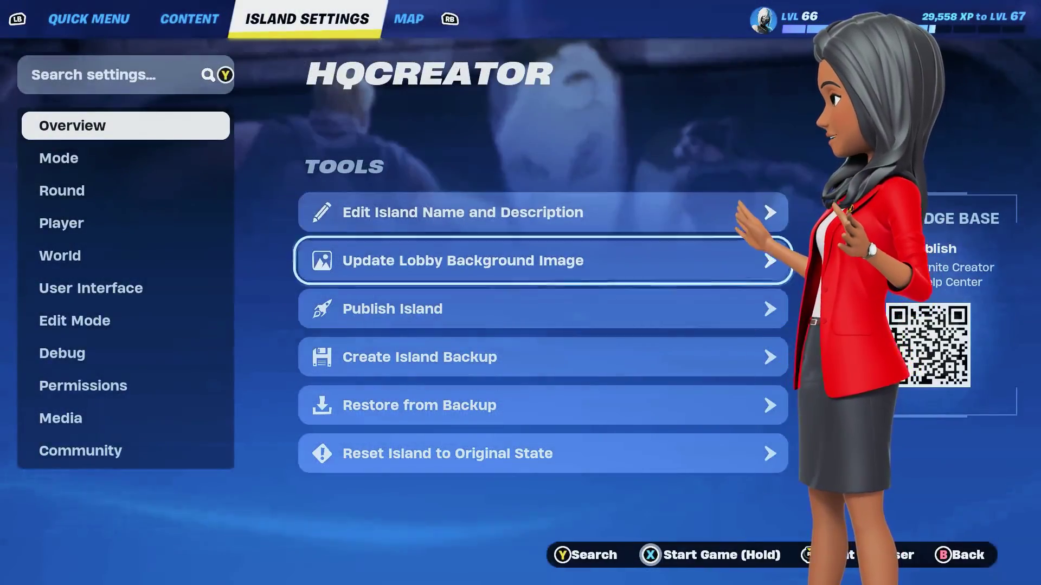
# Step: Look through the Mode category of the island settings, including its Structure section
pyautogui.press('Down')
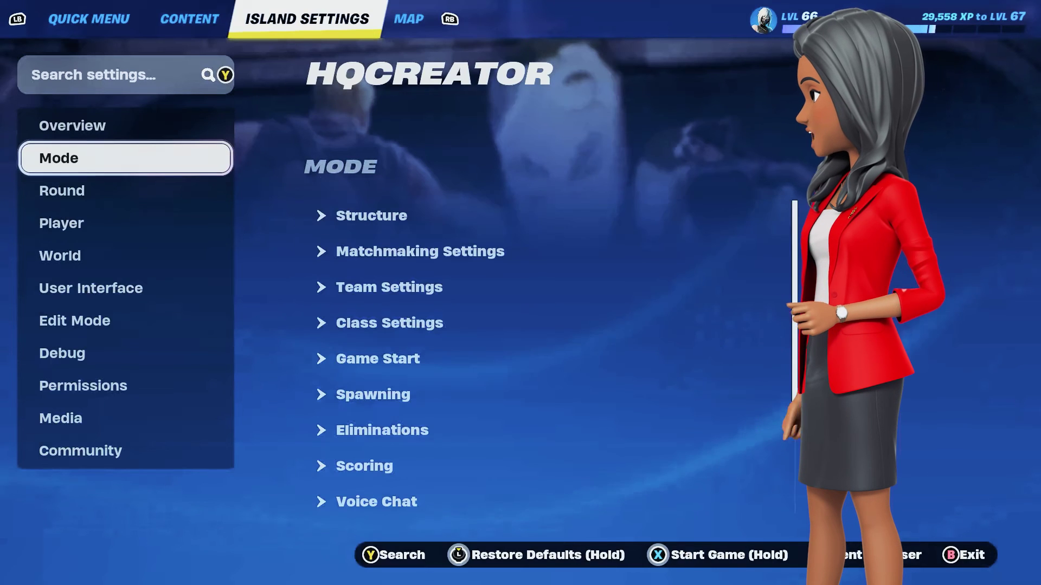
pyautogui.press('Return')
pyautogui.press('Return')
pyautogui.press('Return')
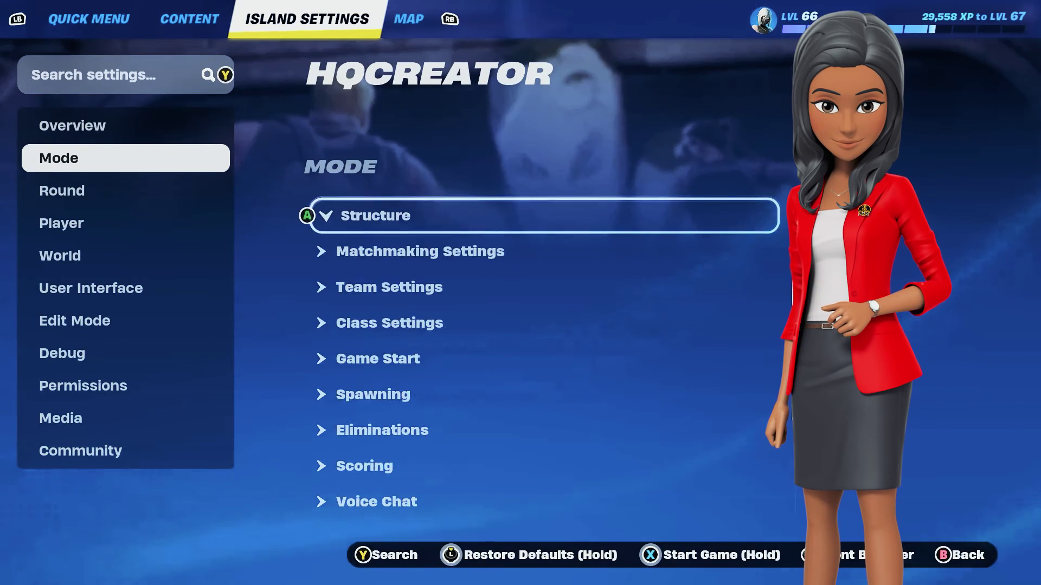
pyautogui.press('Down')
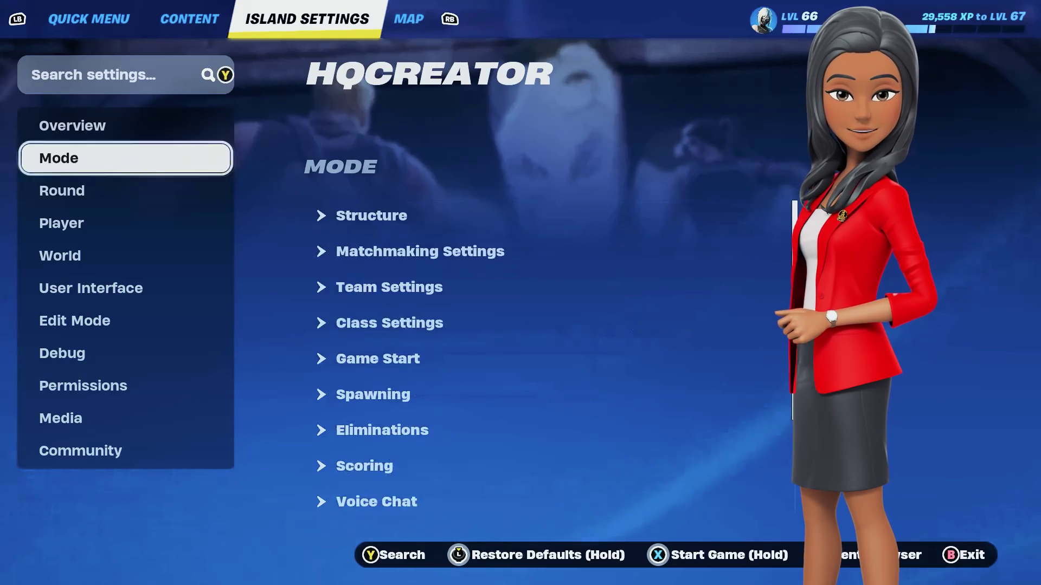
pyautogui.press('Down')
pyautogui.press('Down')
pyautogui.press('Down')
pyautogui.press('Down')
pyautogui.press('Down')
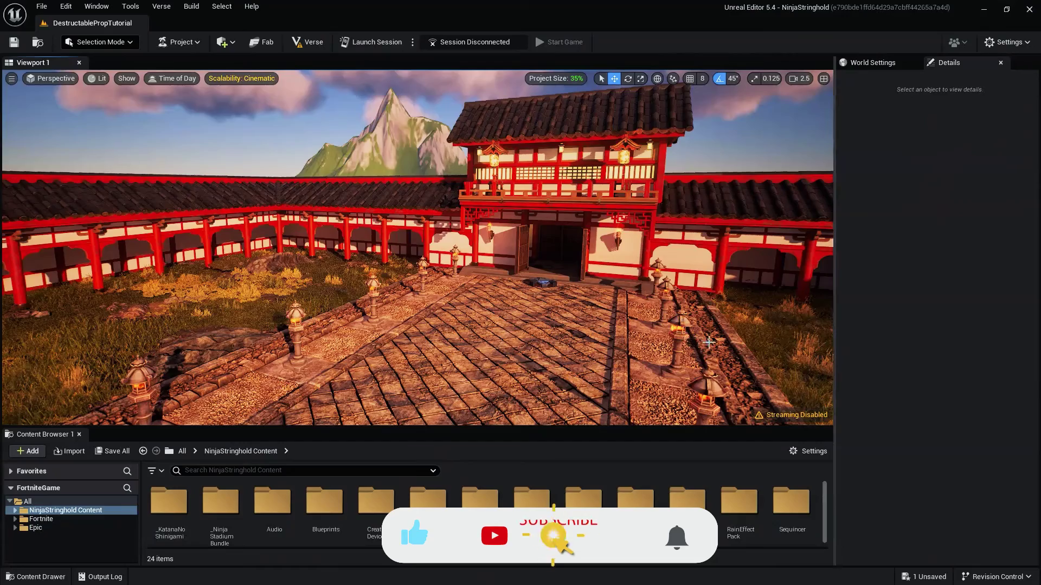
# Step: Select the stone lantern beside the courtyard path and locate its source mesh among the project assets
pyautogui.moveTo(708, 342); pyautogui.dragTo(633, 319, button='right')
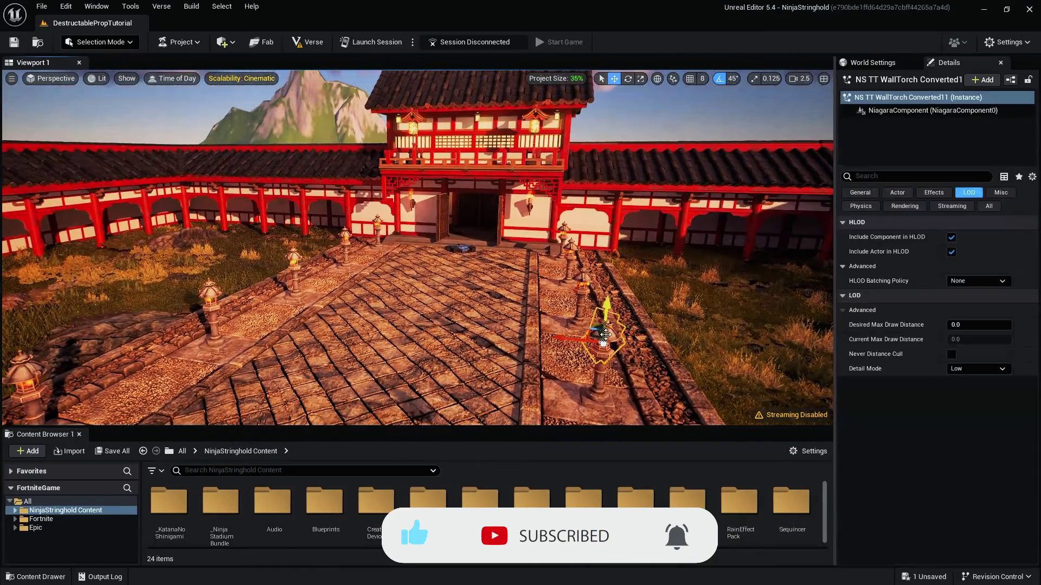
pyautogui.click(602, 347)
pyautogui.hotkey('ctrl', 'b')
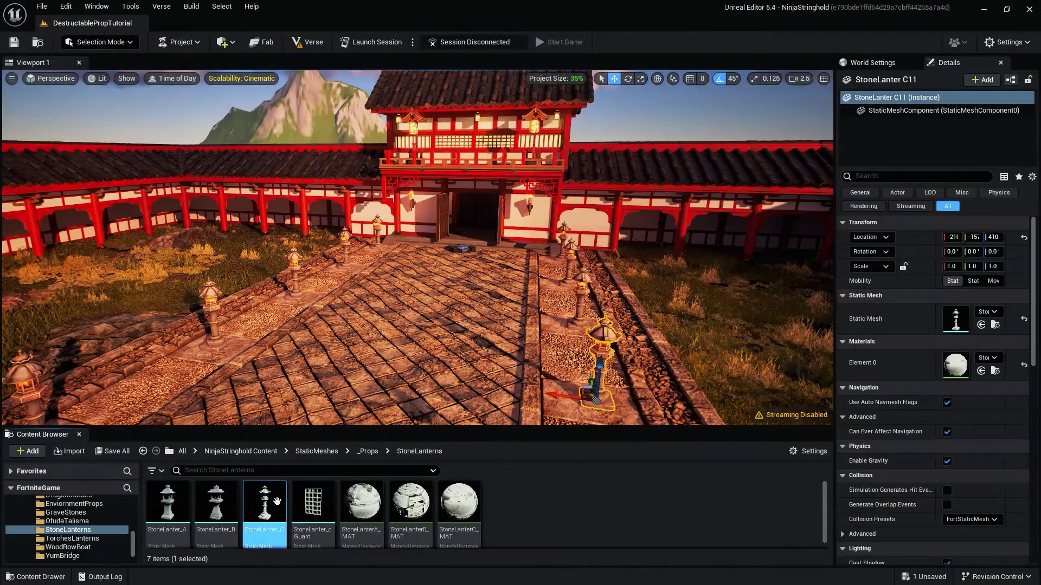
# Step: Open the StoneLanter_C static mesh and display its simple collision to inspect it around the lantern
pyautogui.doubleClick(278, 502)
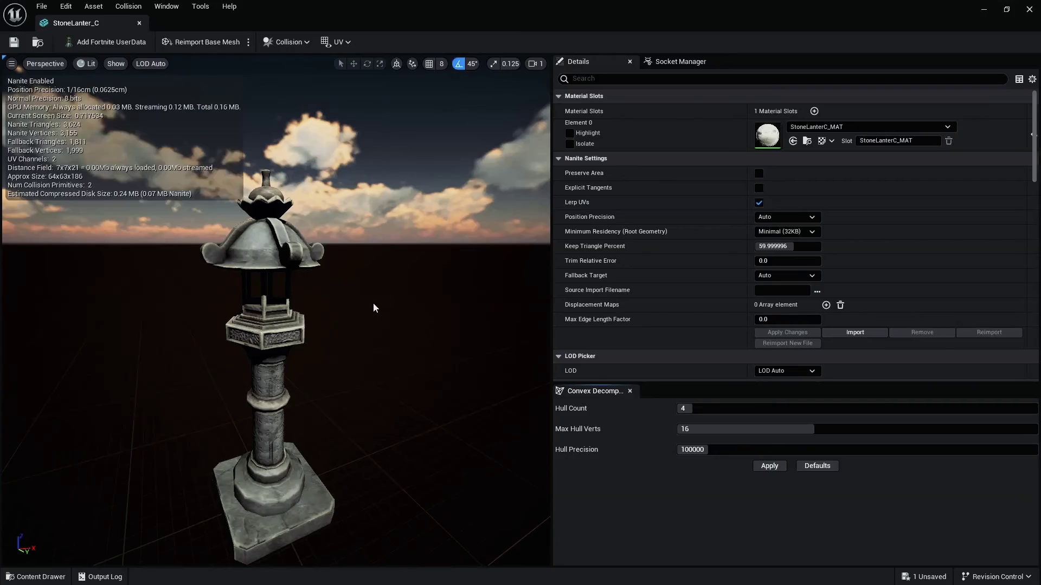
pyautogui.moveTo(276, 310); pyautogui.dragTo(260, 331, button='right')
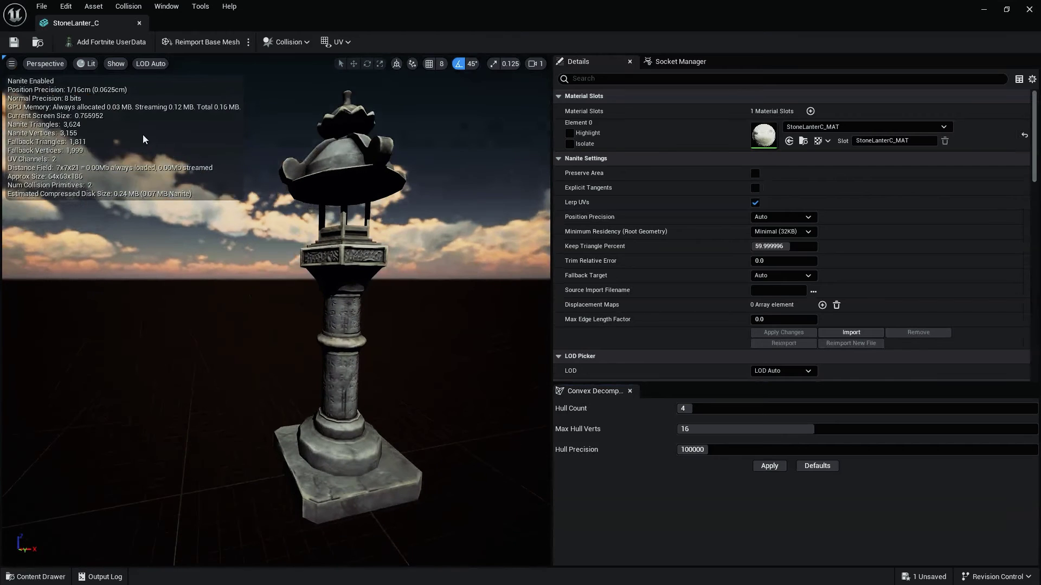
pyautogui.click(115, 63)
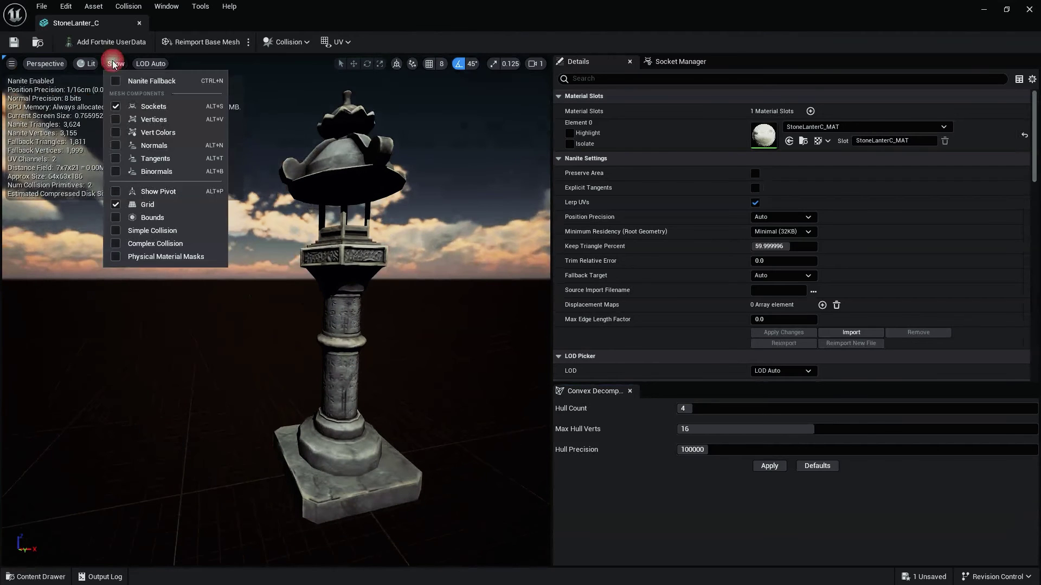
pyautogui.click(149, 228)
pyautogui.moveTo(208, 290)
pyautogui.mouseDown(button='middle')
pyautogui.moveTo(209, 227)
pyautogui.moveTo(189, 231)
pyautogui.moveTo(209, 290)
pyautogui.mouseUp(button='middle')
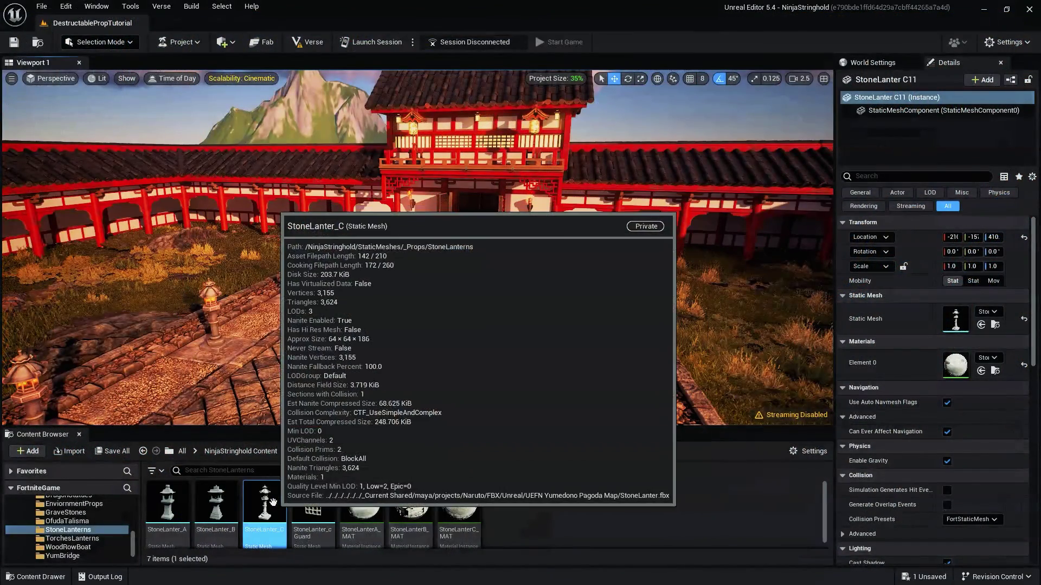
# Step: Convert the StoneLanter_C mesh to a prop with Stone as its resource type
pyautogui.rightClick(274, 496)
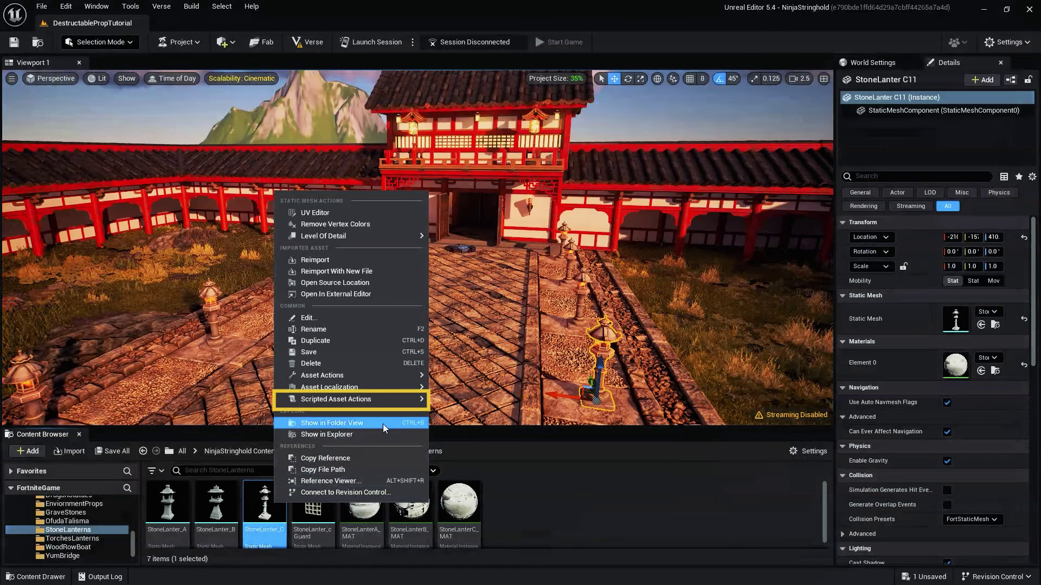
pyautogui.moveTo(342, 402)
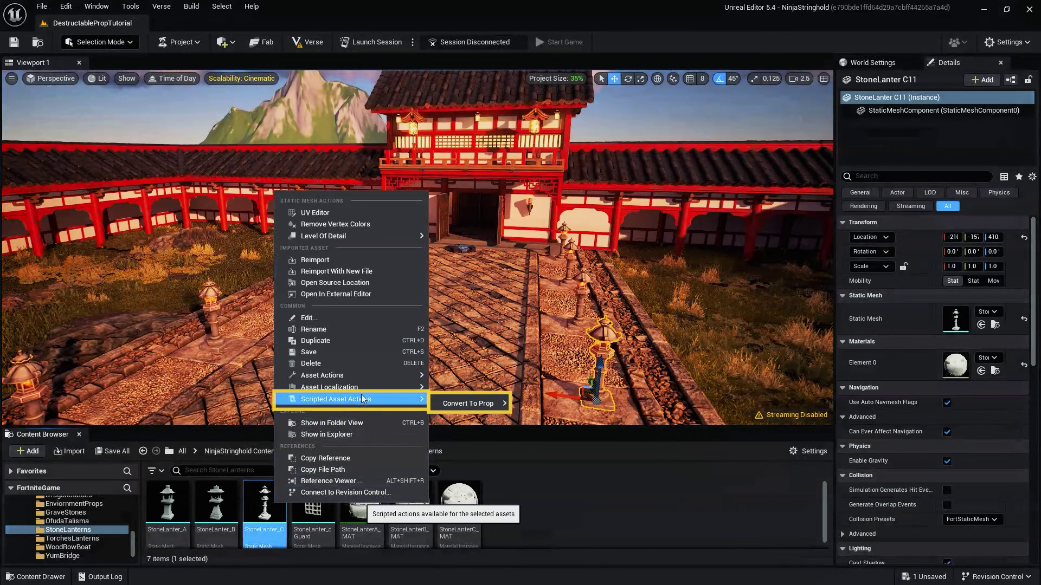
pyautogui.moveTo(477, 411)
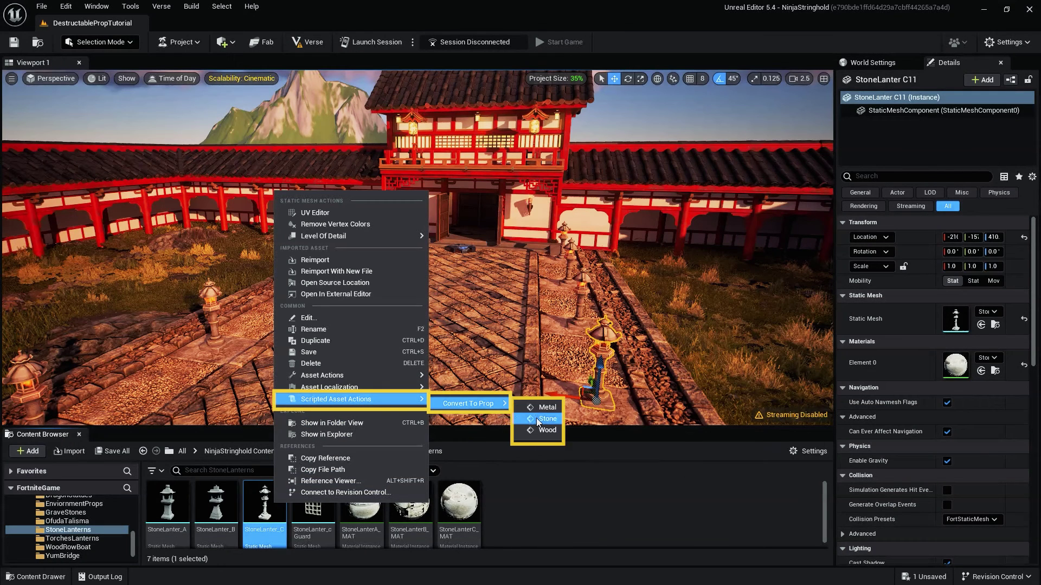
pyautogui.click(538, 421)
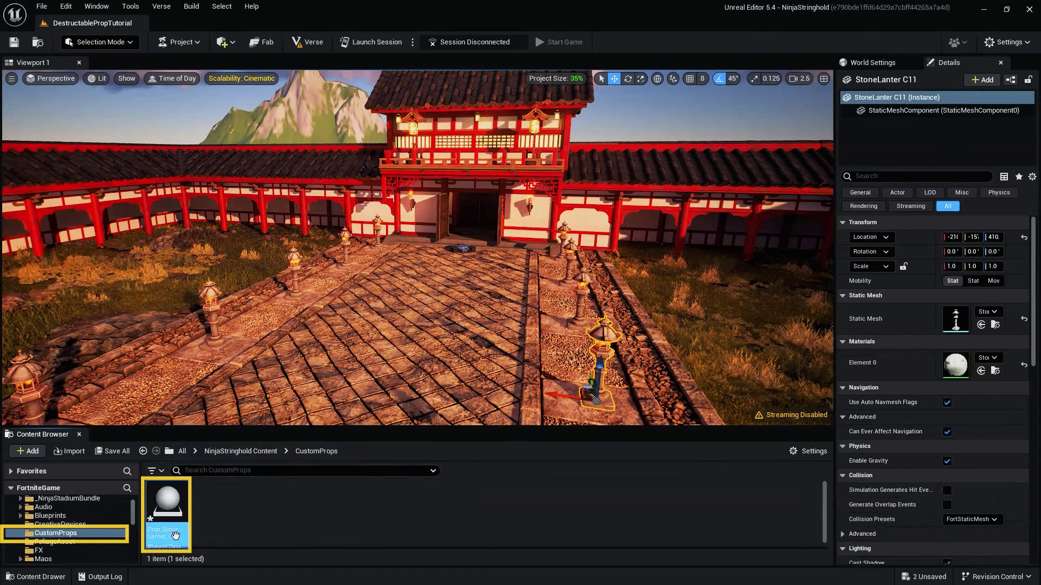
# Step: Review the Prop_StoneLanter_C blueprint, close it, and place one instance of the prop on the courtyard paving
pyautogui.doubleClick(168, 503)
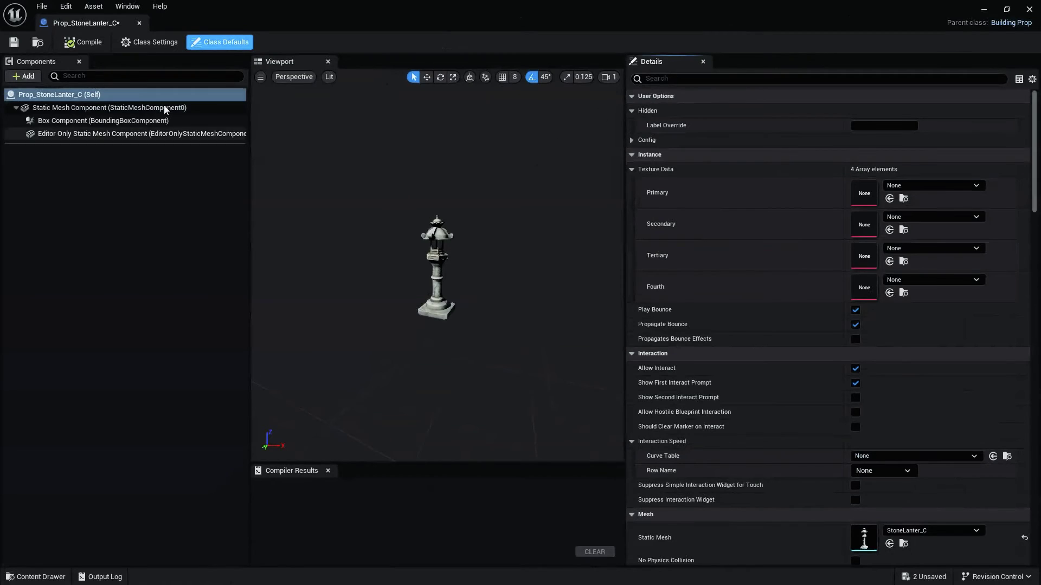
pyautogui.click(1028, 9)
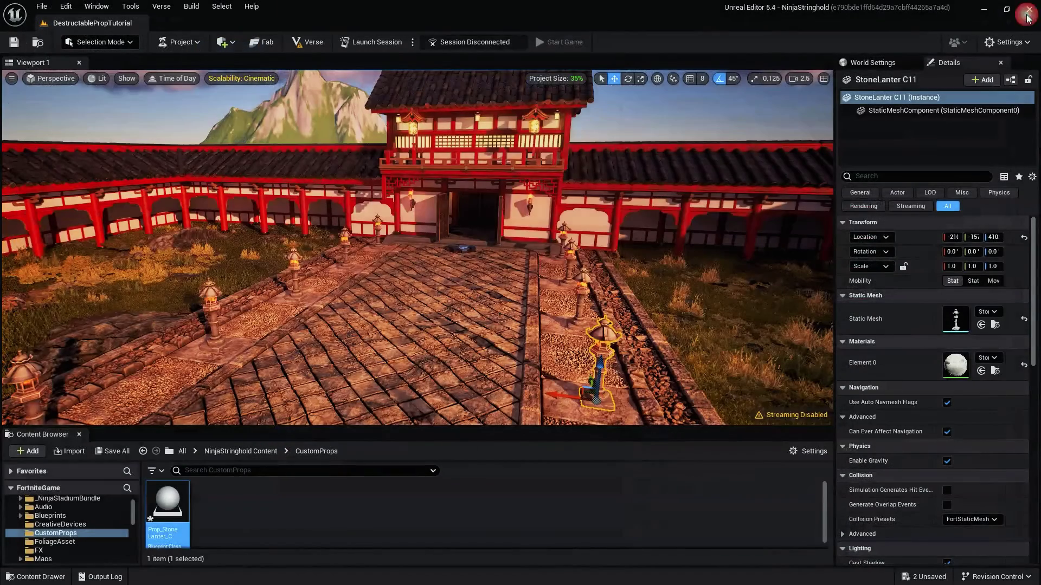
pyautogui.moveTo(169, 519); pyautogui.dragTo(401, 349)
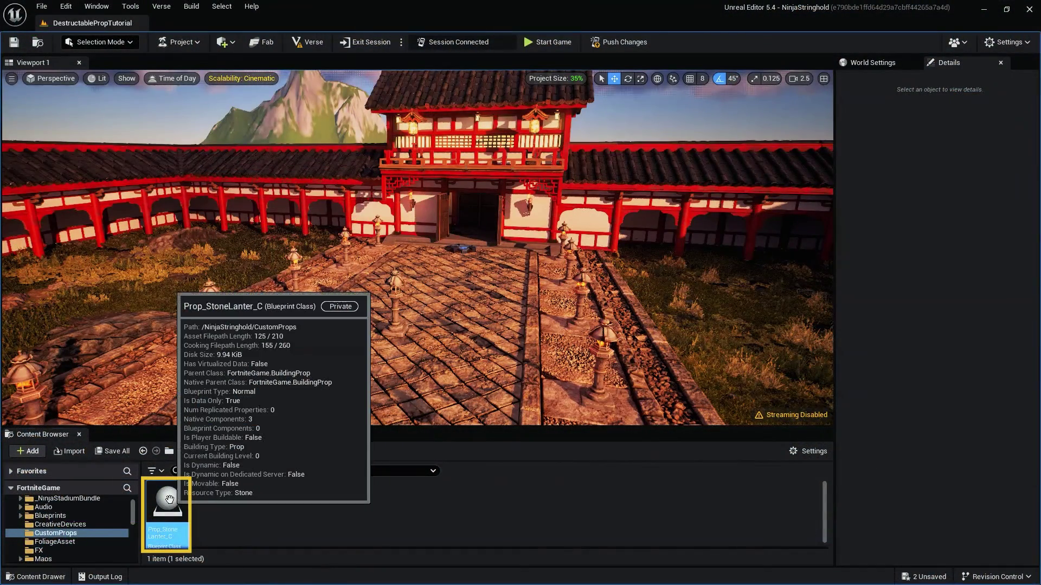
# Step: Enable Can Be Damaged on the Prop_StoneLanter_C asset
pyautogui.rightClick(169, 499)
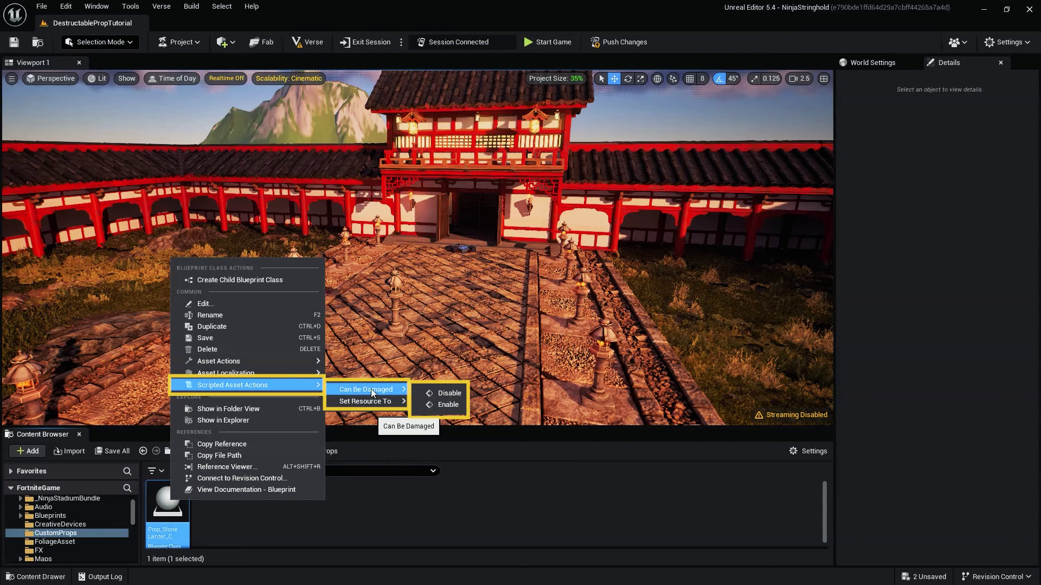
pyautogui.click(435, 405)
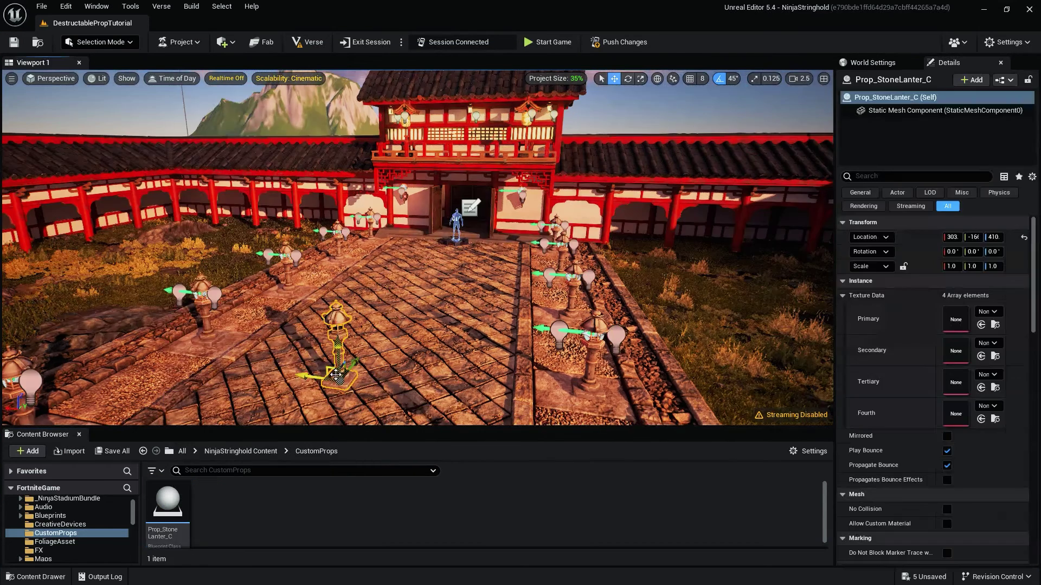
# Step: Delete the lantern prop placed on the paving and place new lantern props across the courtyard
pyautogui.press('Delete')
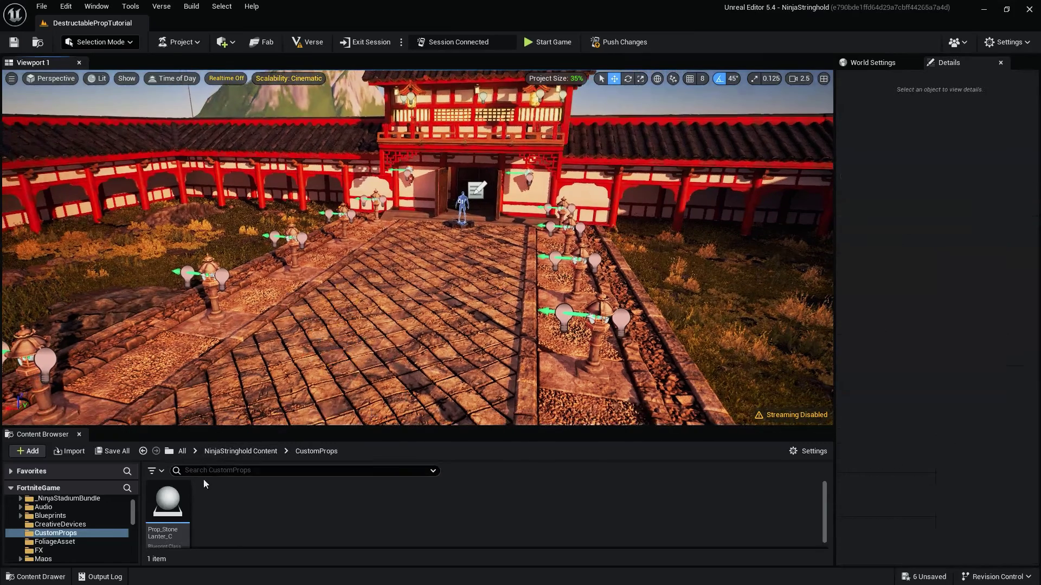
pyautogui.moveTo(361, 345); pyautogui.dragTo(419, 362)
pyautogui.moveTo(354, 300); pyautogui.dragTo(293, 325)
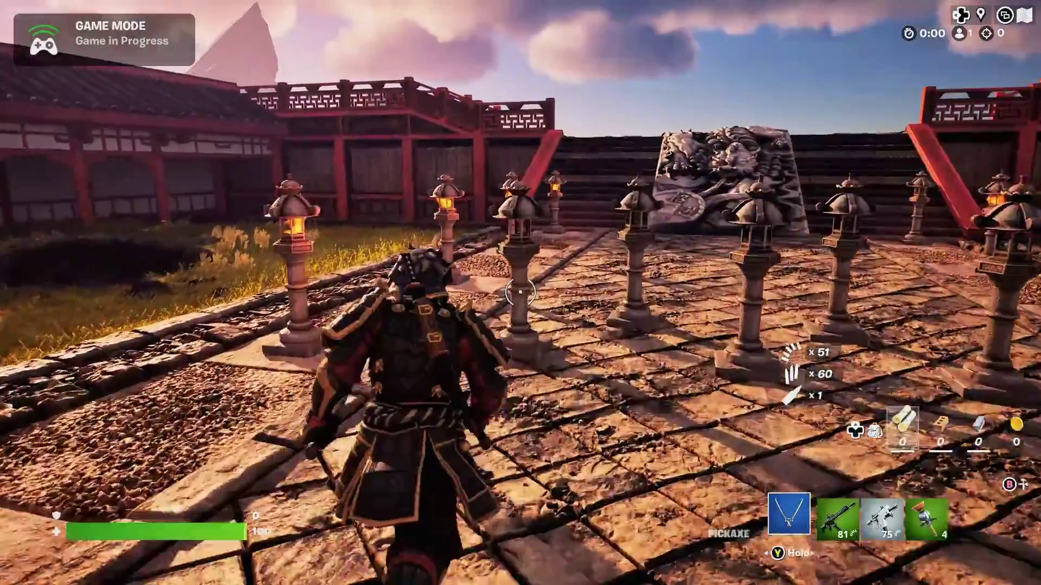
# Step: In the Fortnite play session, strike the lantern props with the pickaxe to test their destruction
pyautogui.click(520, 292)
pyautogui.click(520, 292)
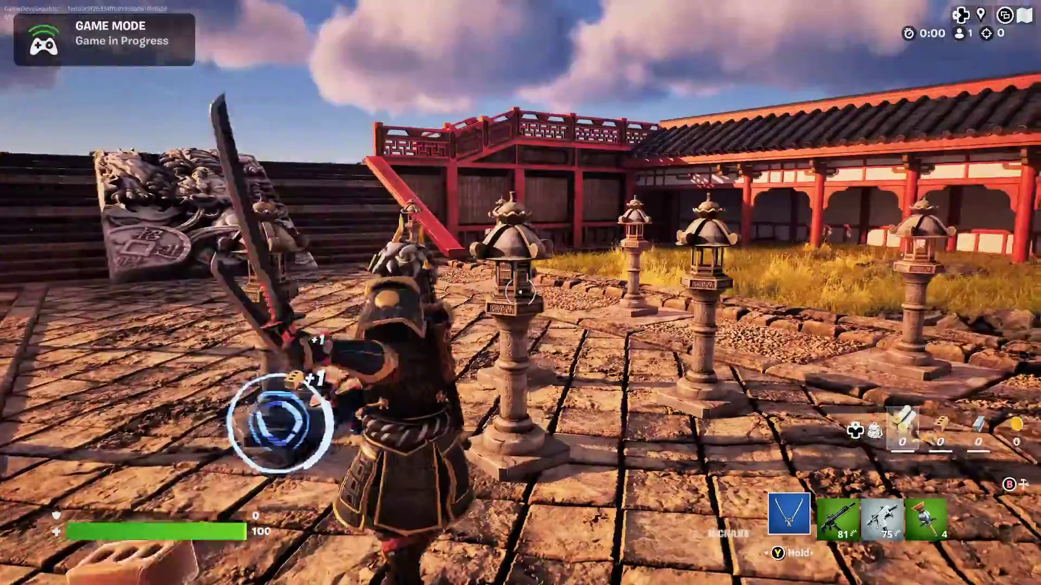
pyautogui.click(520, 293)
pyautogui.click(520, 293)
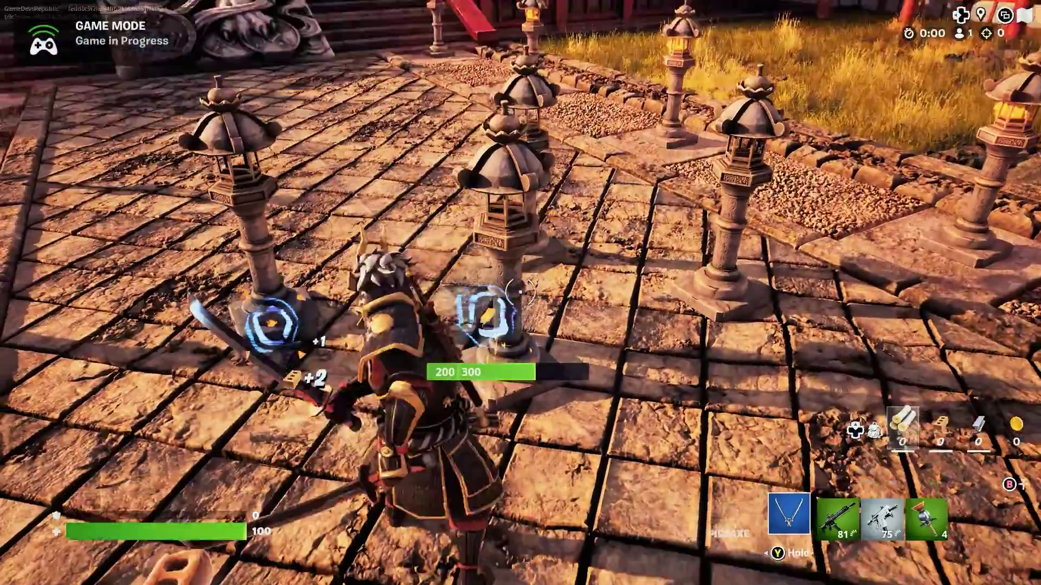
pyautogui.click(521, 293)
pyautogui.click(520, 292)
pyautogui.click(521, 293)
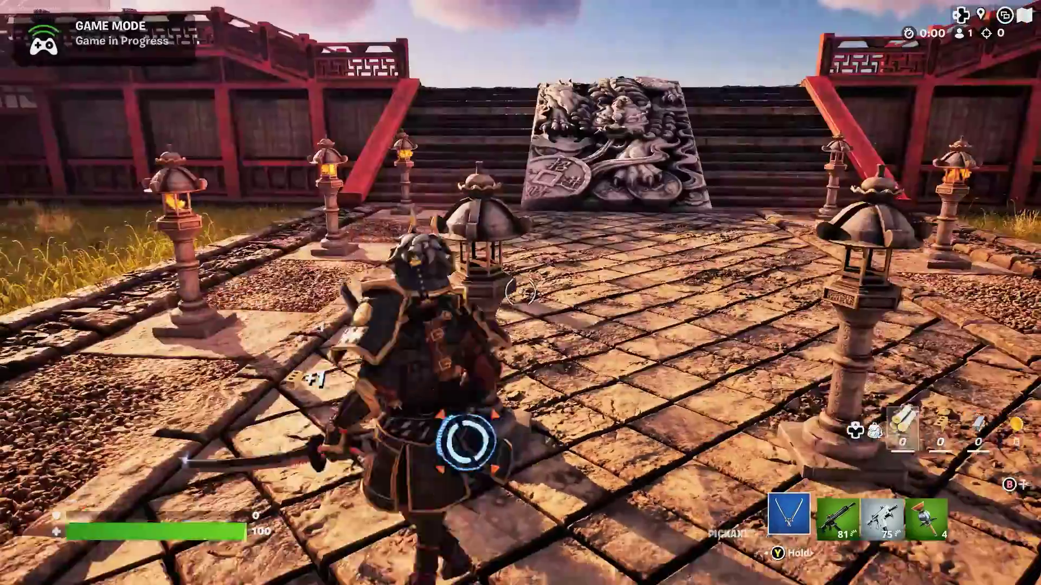
# Step: Test destroying the remaining lantern props by throwing Clingers at them, and switch to the other weapons
pyautogui.press('1')
pyautogui.press('2')
pyautogui.press('4')
pyautogui.click(521, 293)
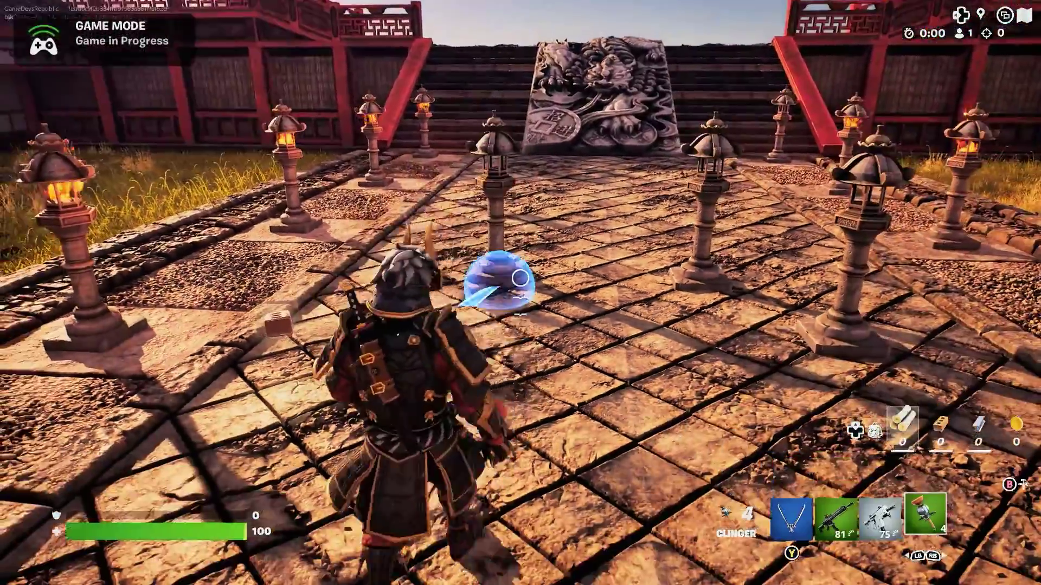
pyautogui.press('d')
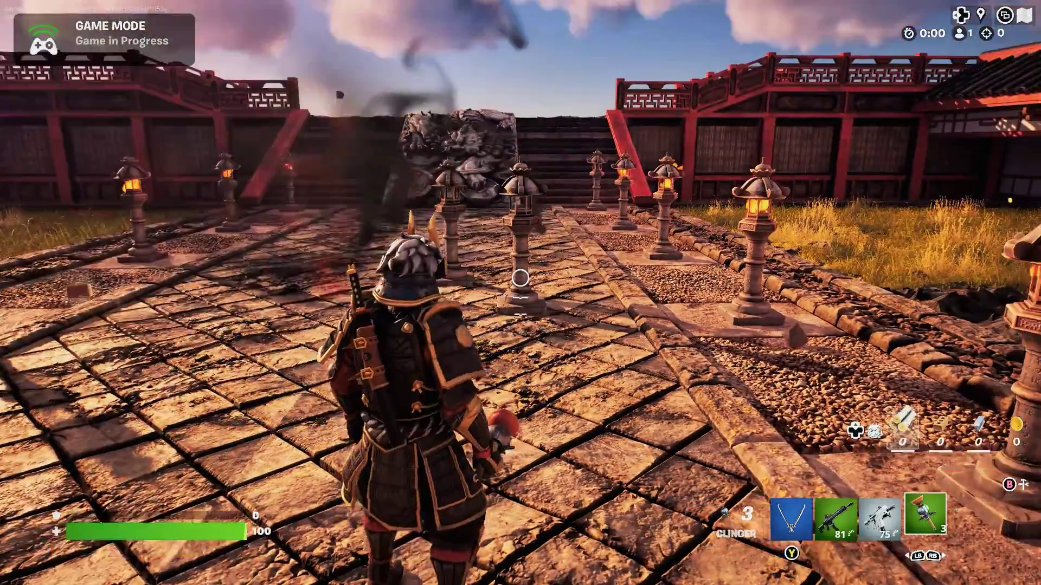
pyautogui.click(520, 293)
pyautogui.press('s')
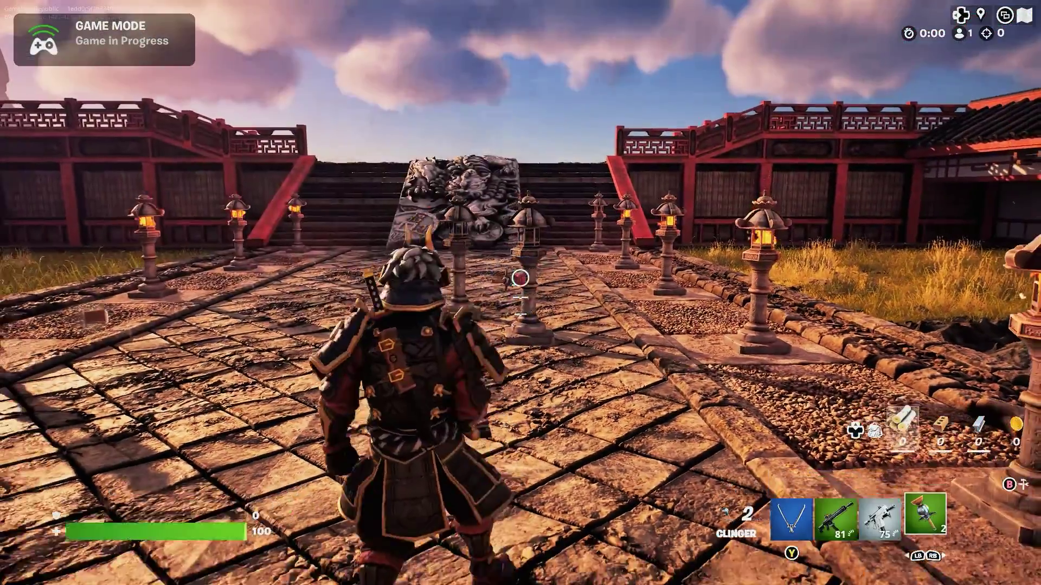
pyautogui.press('3')
pyautogui.press('2')
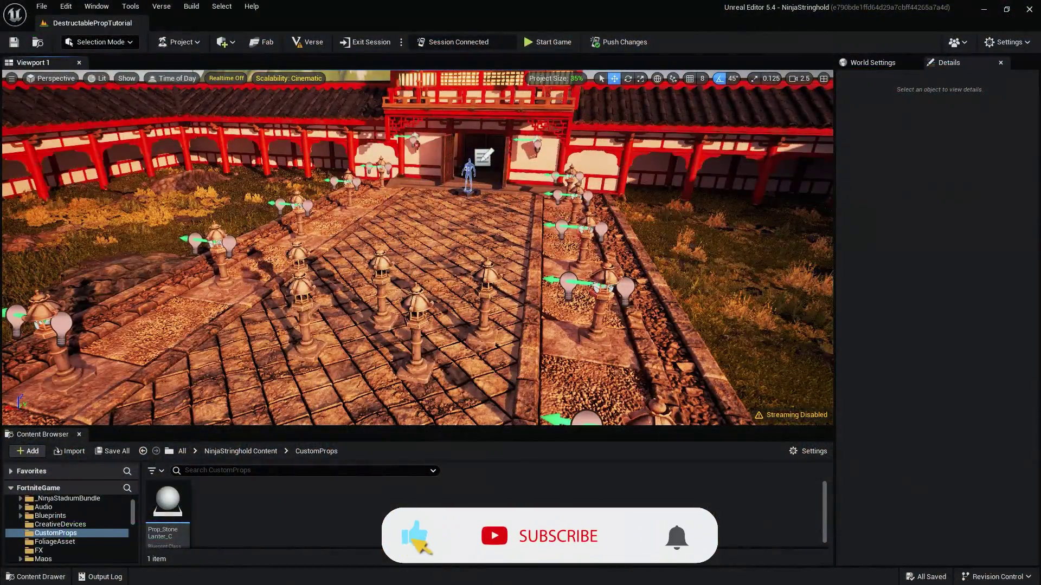
# Step: Back in Unreal Editor for Fortnite, open the Prop_StoneLanter_C blueprint and filter its properties by "death"
pyautogui.doubleClick(168, 503)
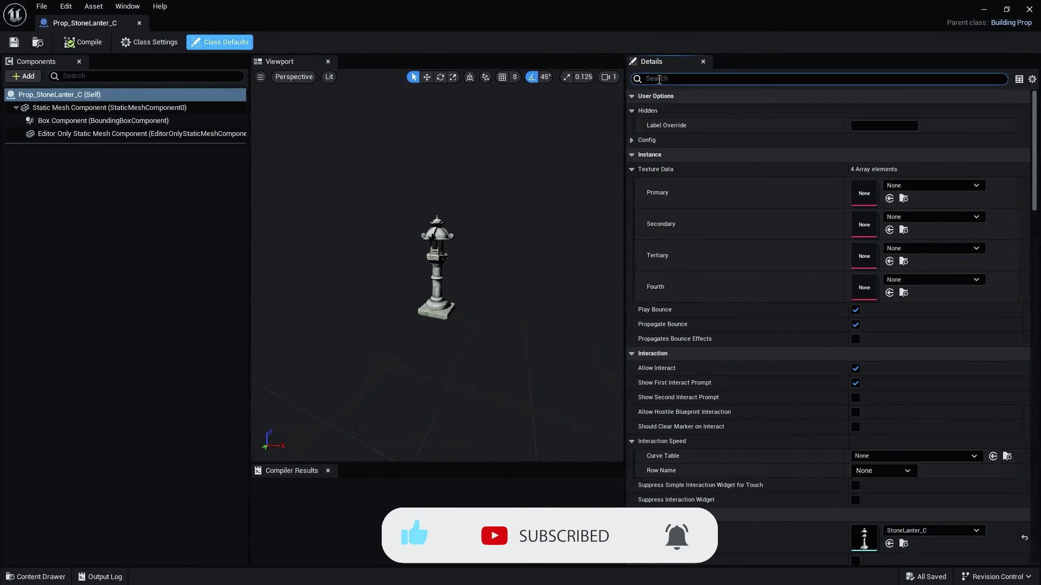
pyautogui.click(659, 79)
pyautogui.write('death')
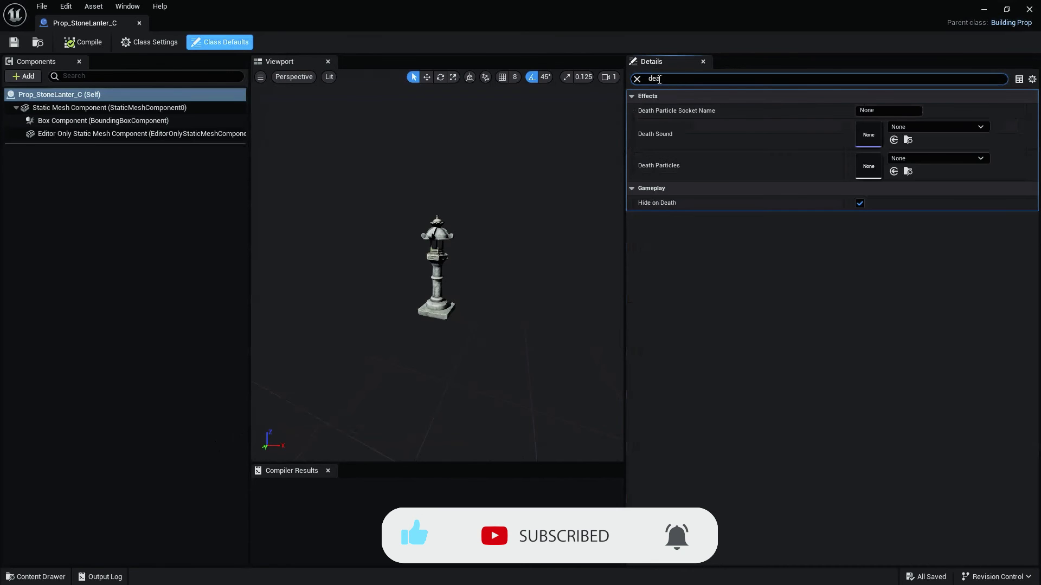
# Step: Preview a few sound cues, search for "expl" and set the prop's Death Sound to Toy_Fireworks_Explosion_Cue
pyautogui.click(904, 129)
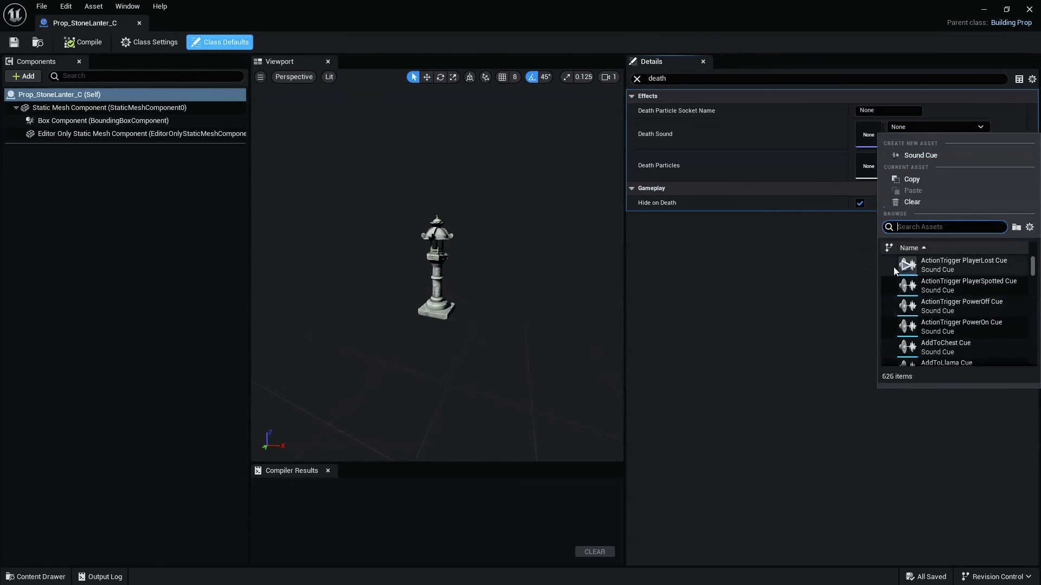
pyautogui.click(908, 287)
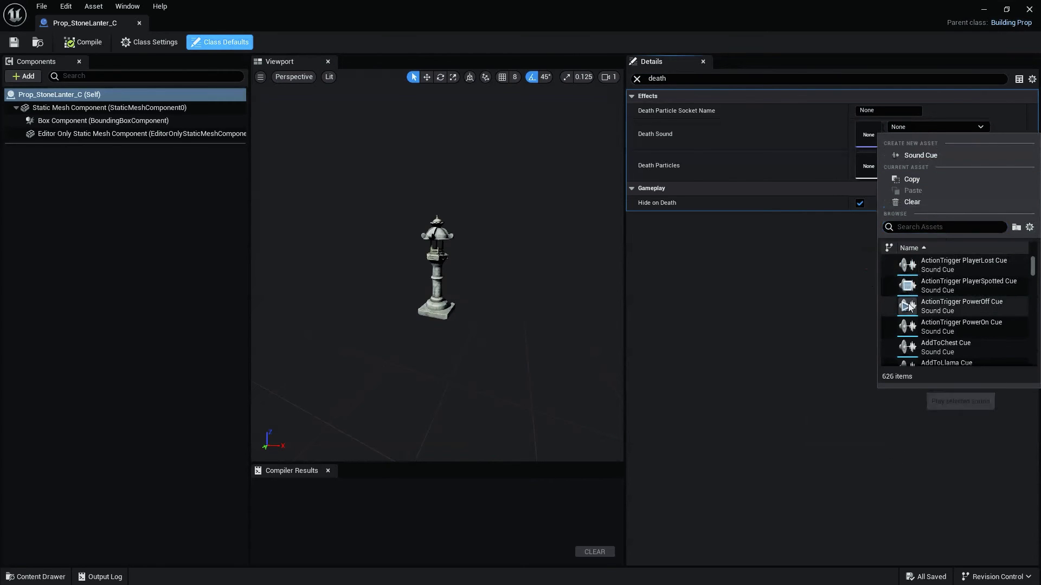
pyautogui.click(910, 307)
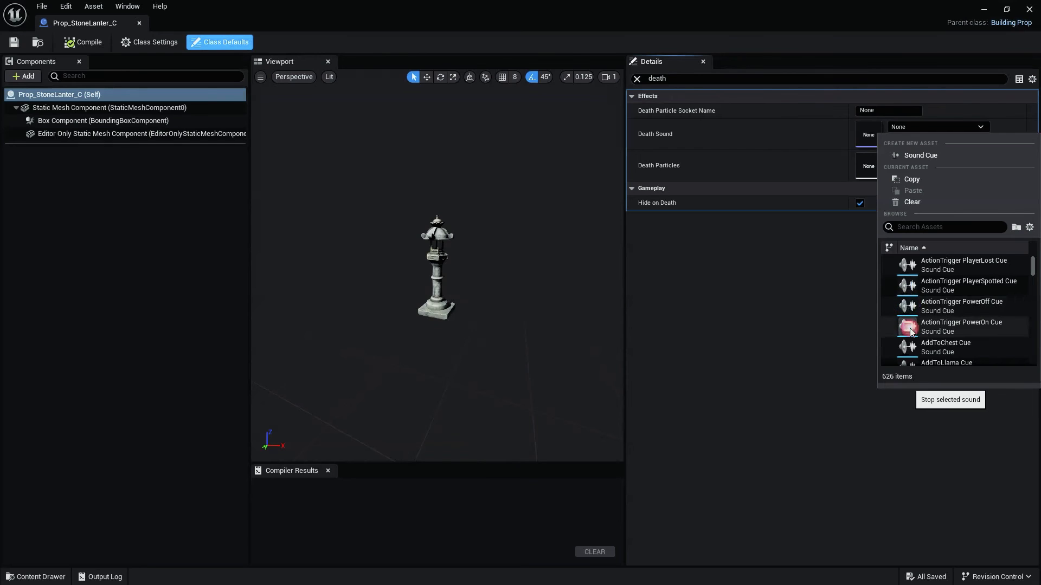
pyautogui.click(923, 227)
pyautogui.write('s')
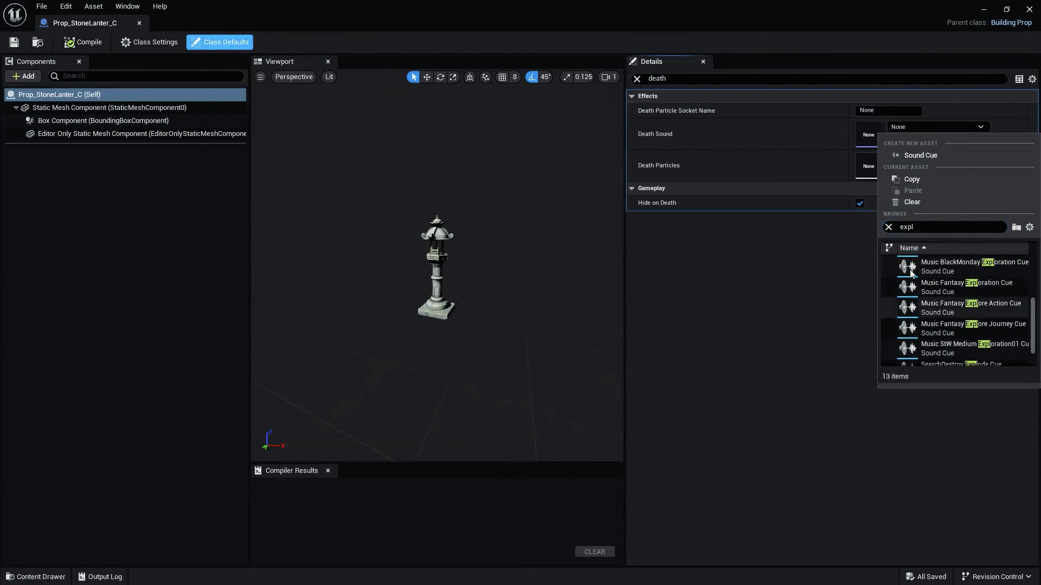
pyautogui.scroll(-2, 911, 277)
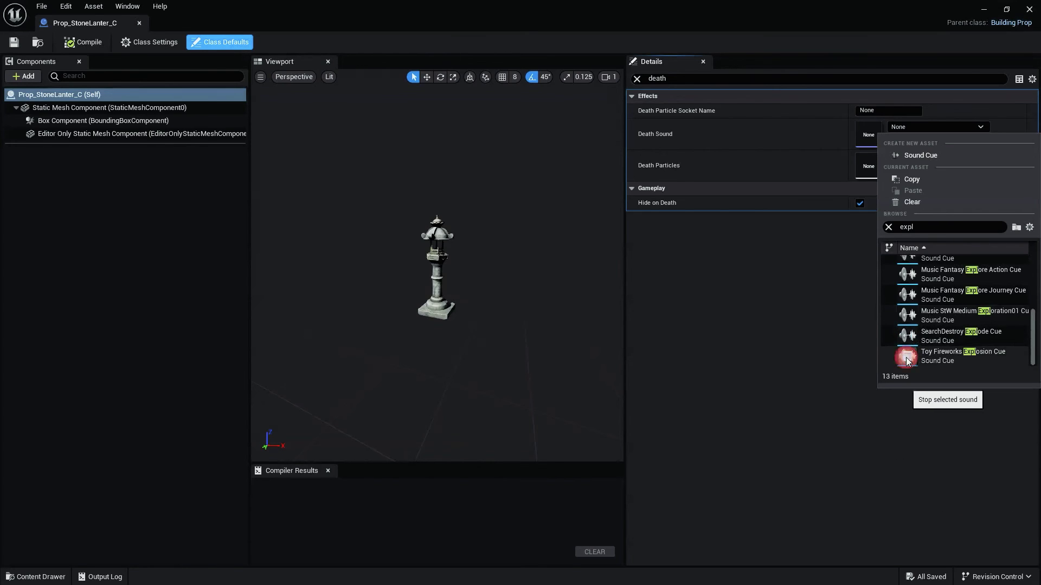
pyautogui.click(938, 353)
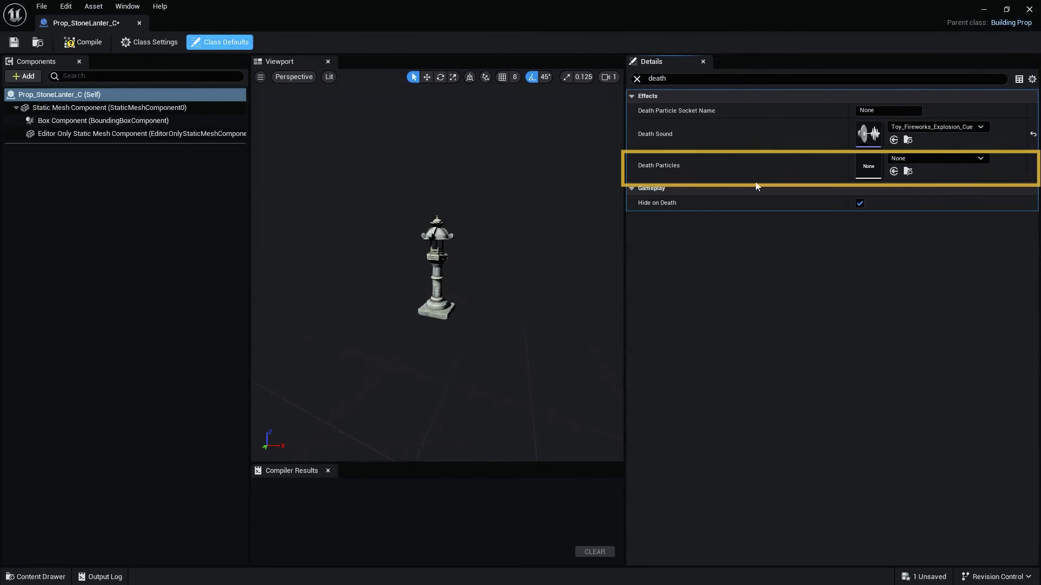
# Step: Search the Niagara systems for "ex" and set the prop's Death Particles to Grenade Explosion
pyautogui.click(940, 161)
pyautogui.scroll(-6, 954, 373)
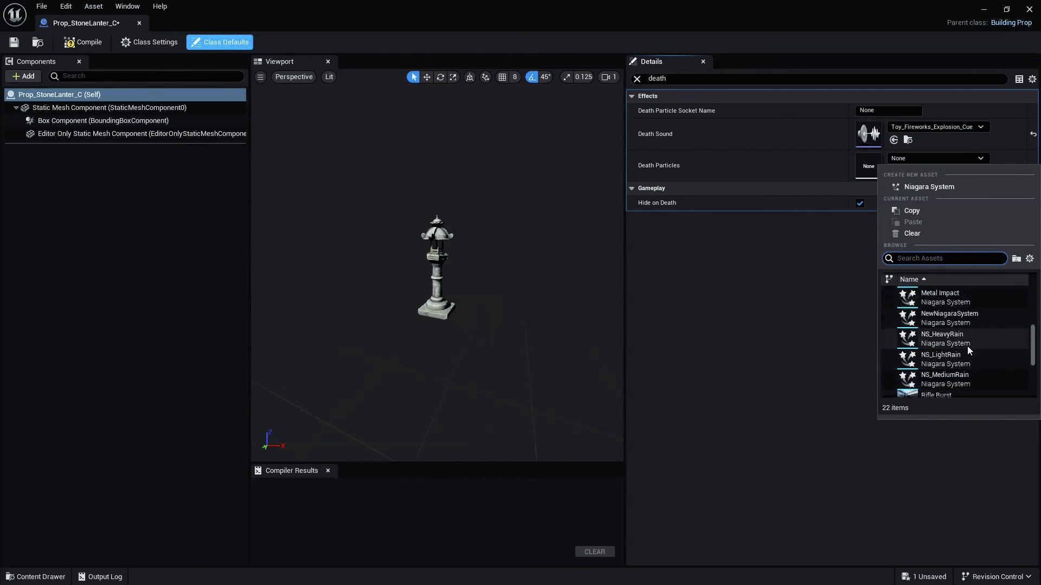
pyautogui.write('ex')
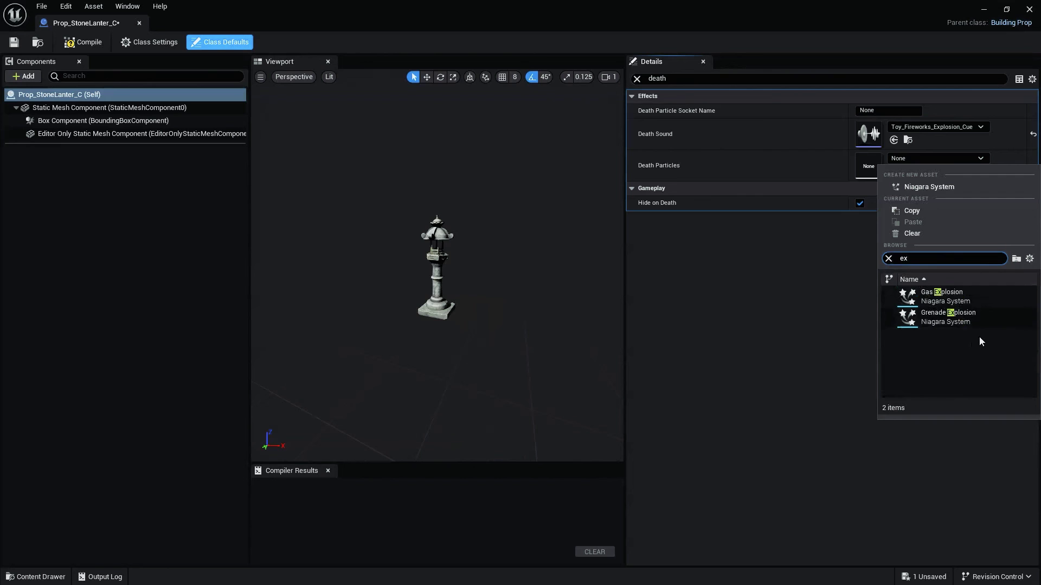
pyautogui.click(908, 318)
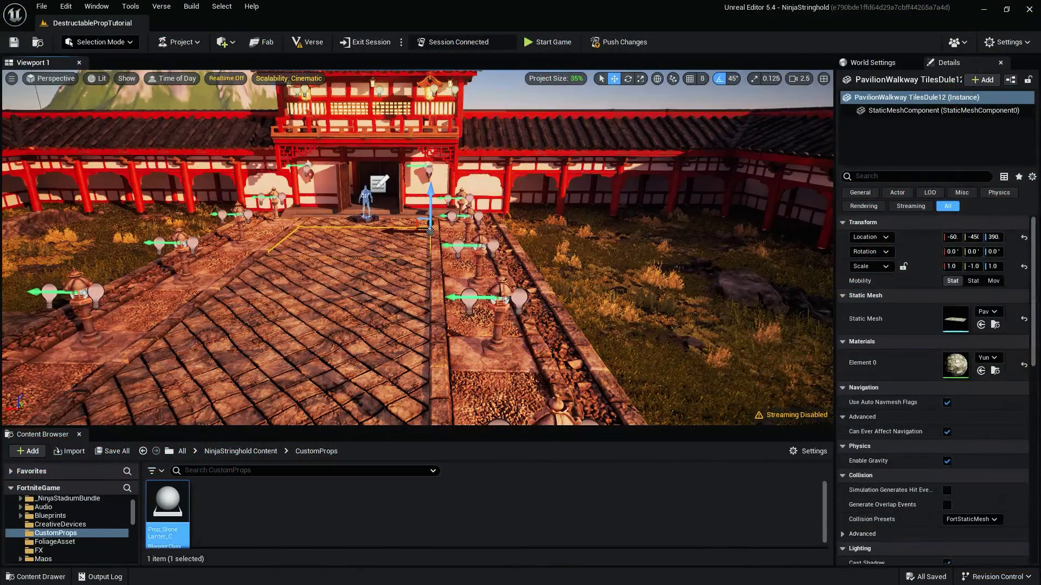
# Step: Back in the level, select IslandSettings0, filter its properties by "pick" and check the available Pickaxe Destruction options
pyautogui.click(378, 183)
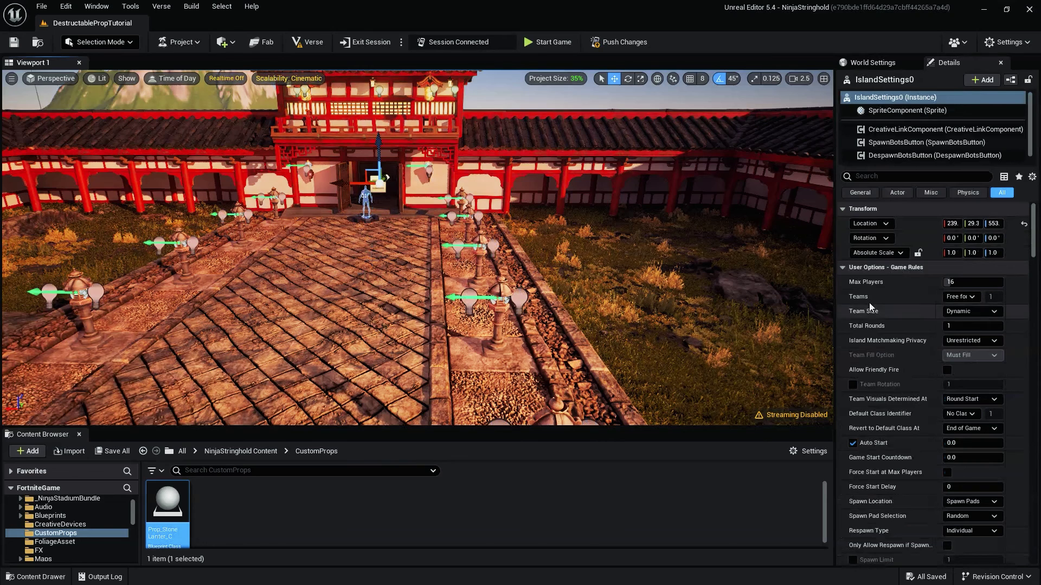
pyautogui.click(917, 176)
pyautogui.write('pick')
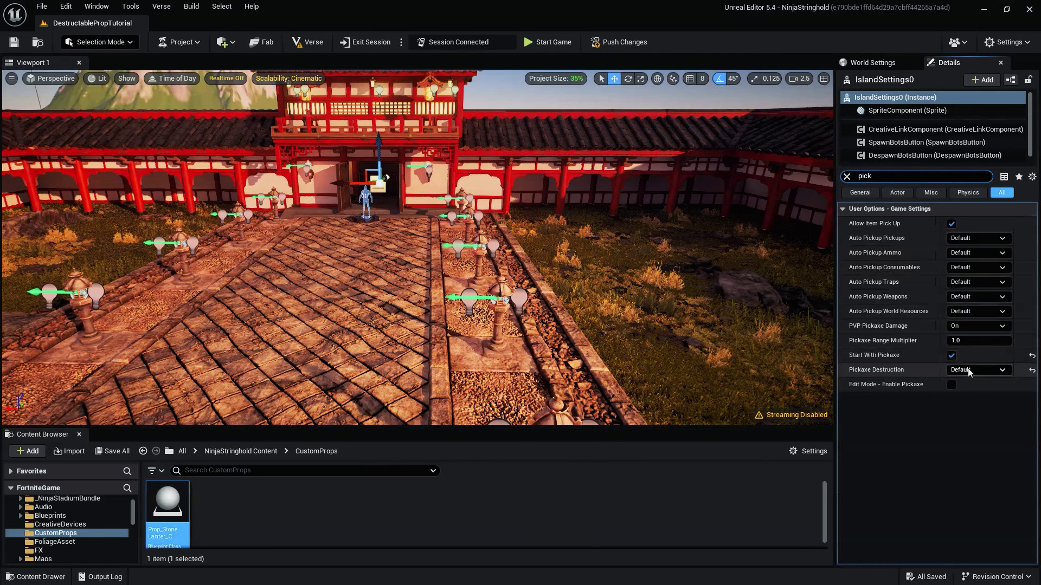
pyautogui.click(975, 370)
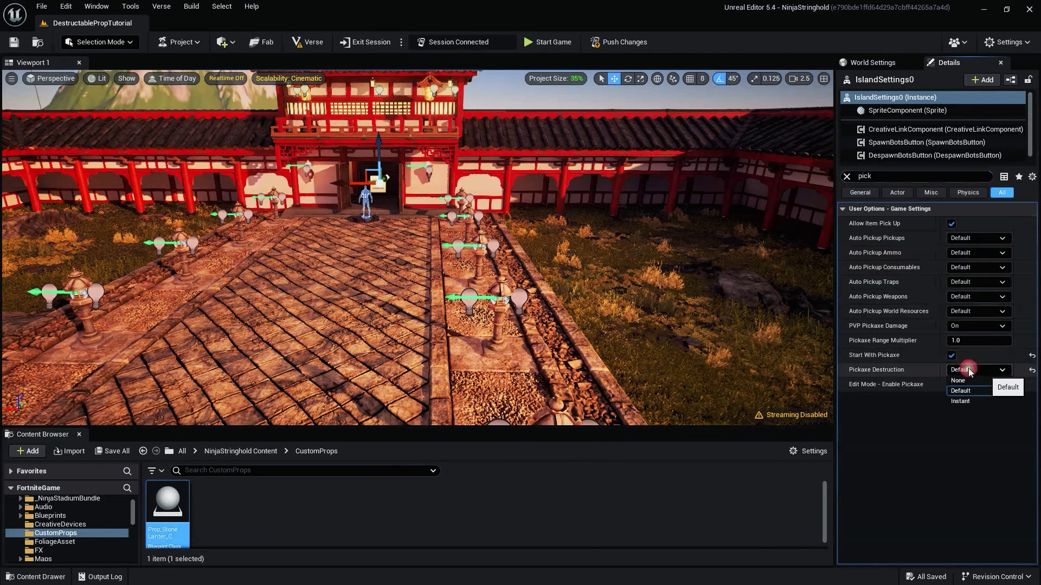
pyautogui.click(926, 461)
# Step: Filter the island settings by "damage" and set Environment Damage to All
pyautogui.click(844, 178)
pyautogui.write('damage')
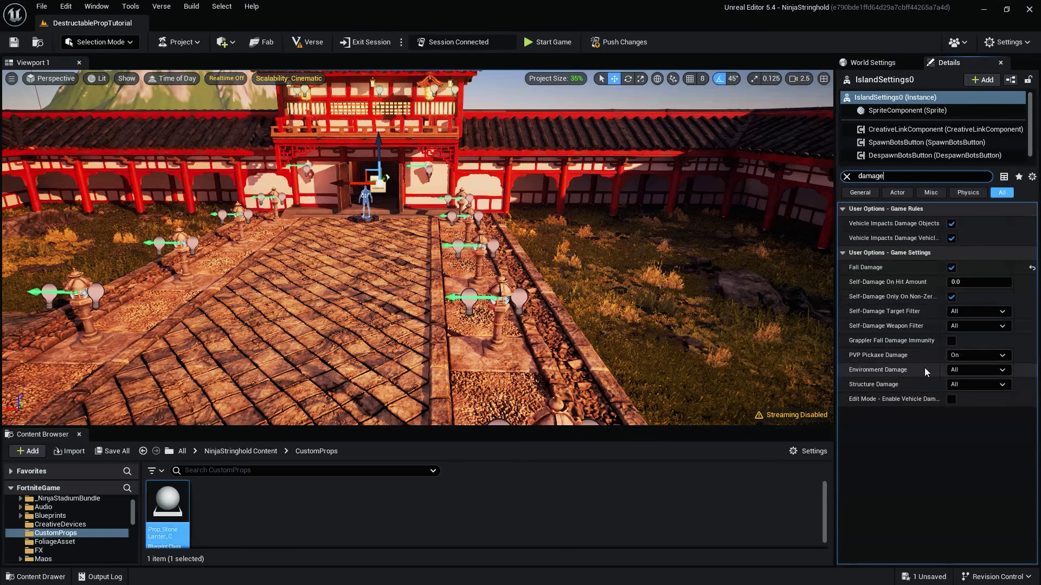
pyautogui.click(964, 371)
pyautogui.click(978, 390)
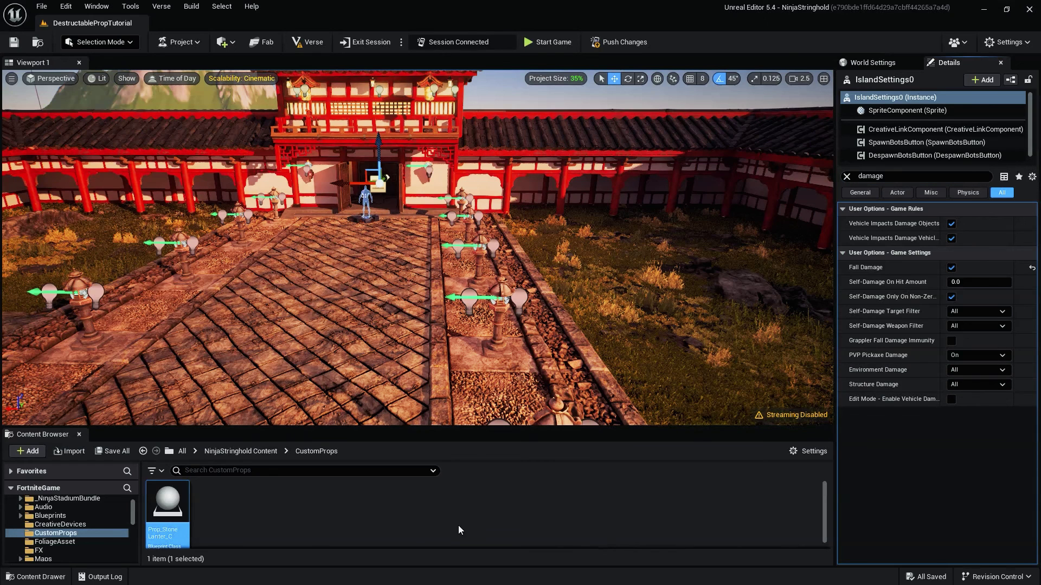
# Step: Open the Prop_StoneLanter_C blueprint, filter its properties by "allow" and disable Allow Resource Drop
pyautogui.doubleClick(167, 504)
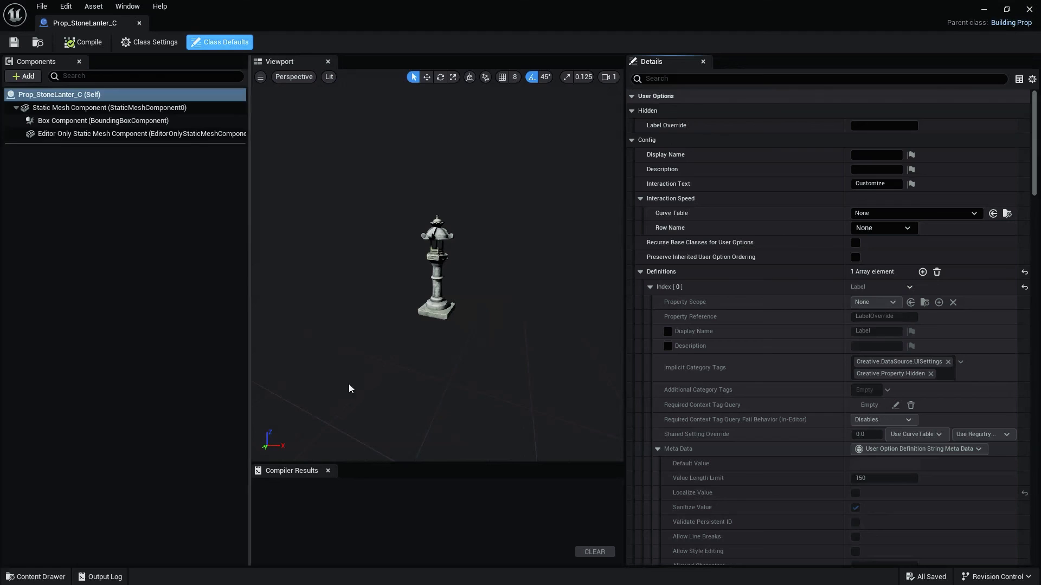
pyautogui.click(683, 79)
pyautogui.write('allow')
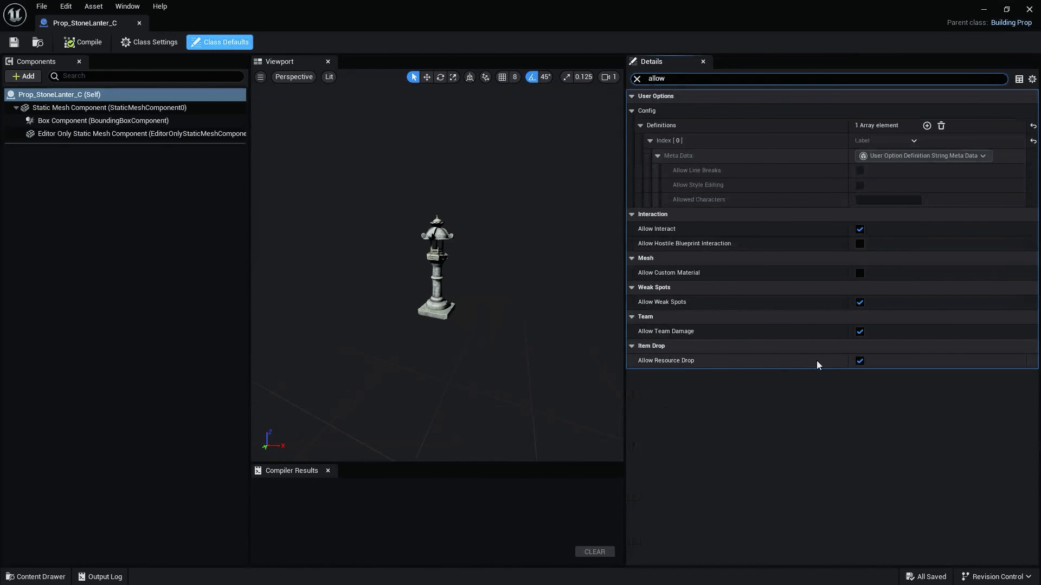
pyautogui.click(860, 362)
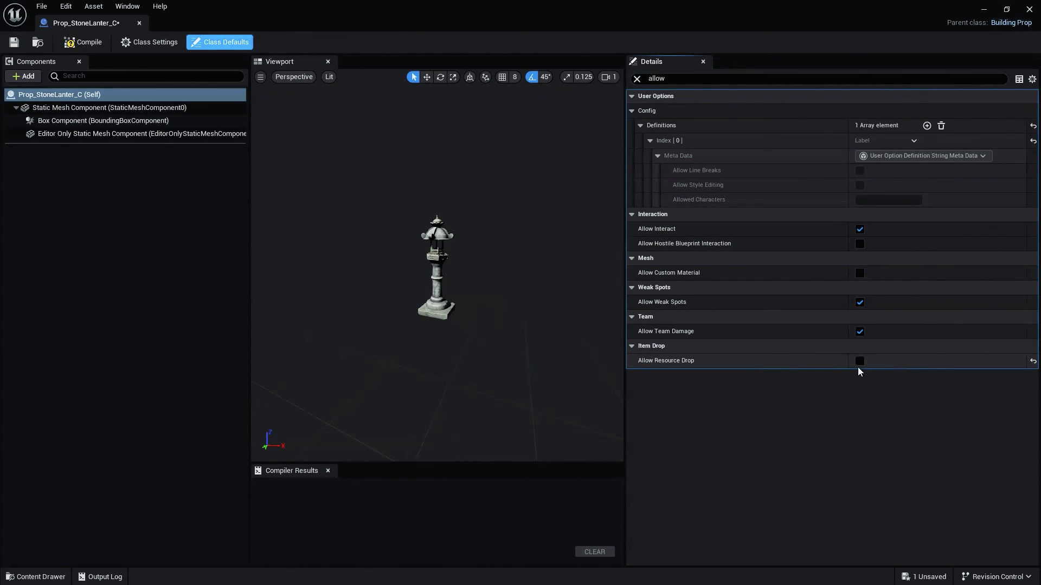